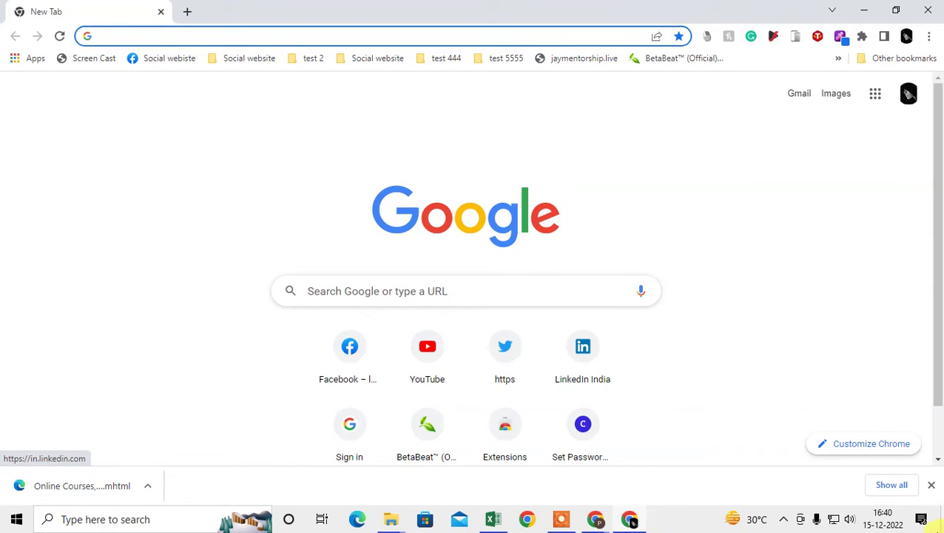
- Close the recent-downloads strip at the bottom of the New Tab page
left_click(931, 484)
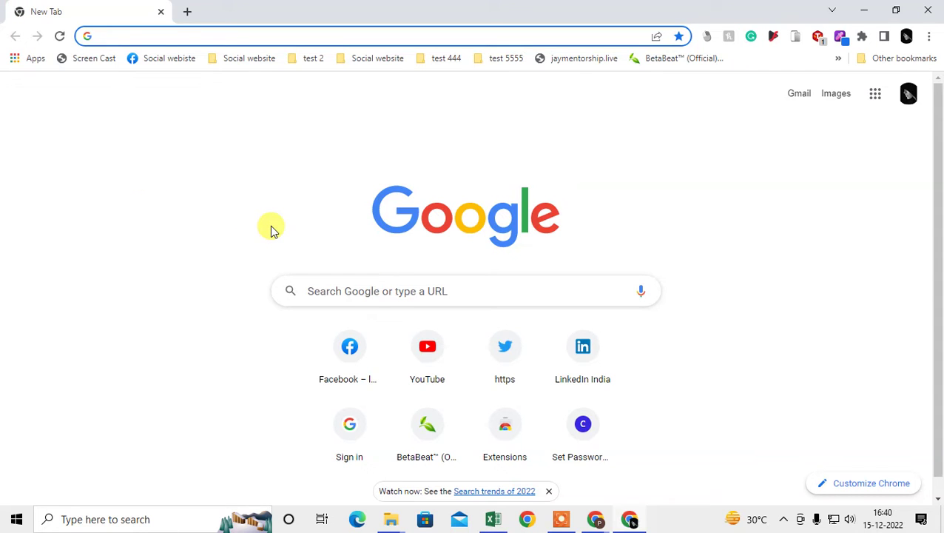
- Check the signed-in account's e-mail address in the Google account panel, then close it
left_click(909, 93)
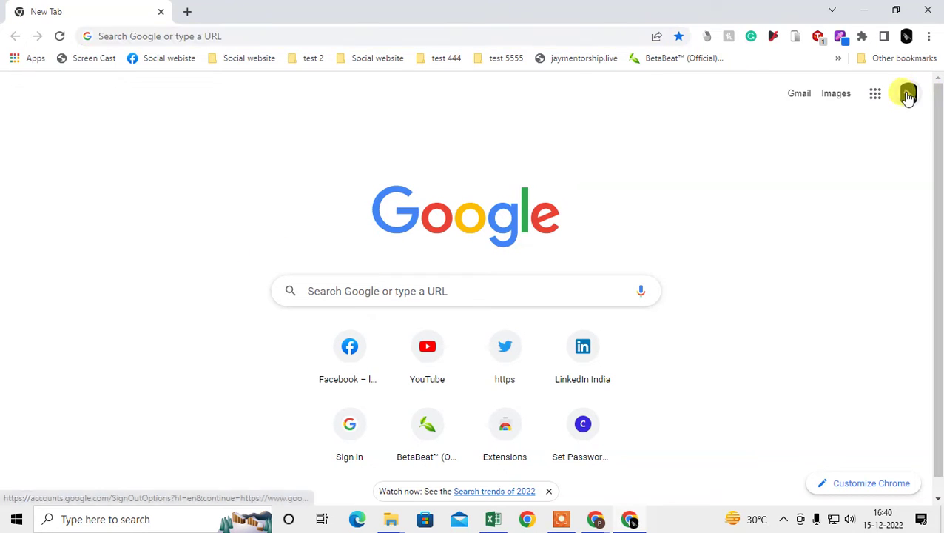
left_click_drag(754, 222, 860, 217)
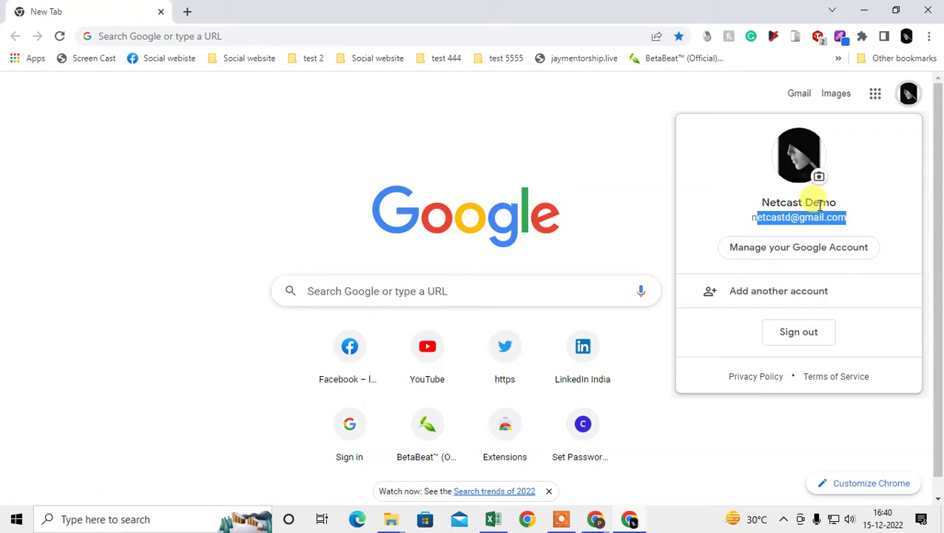
left_click(579, 112)
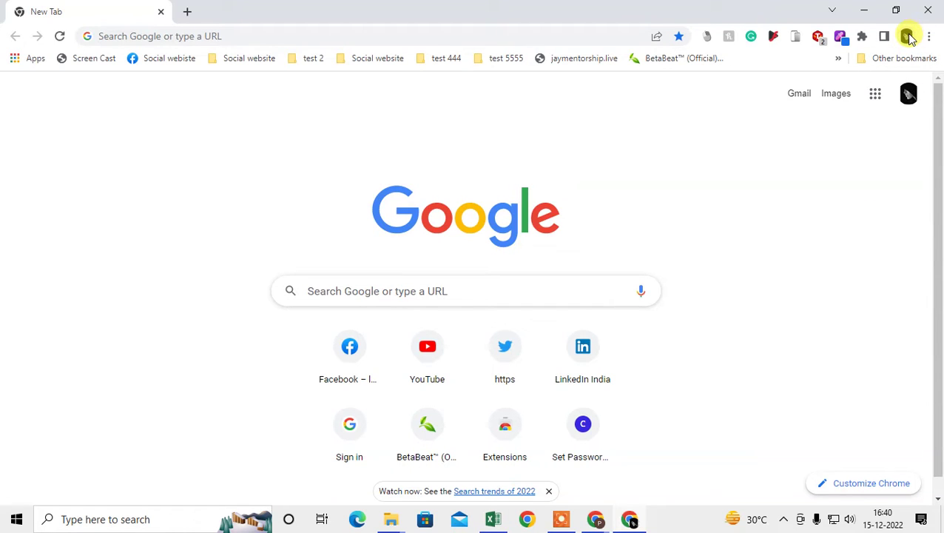
- Turn on sync for the profile and confirm the profile menu shows sync is on
left_click(911, 38)
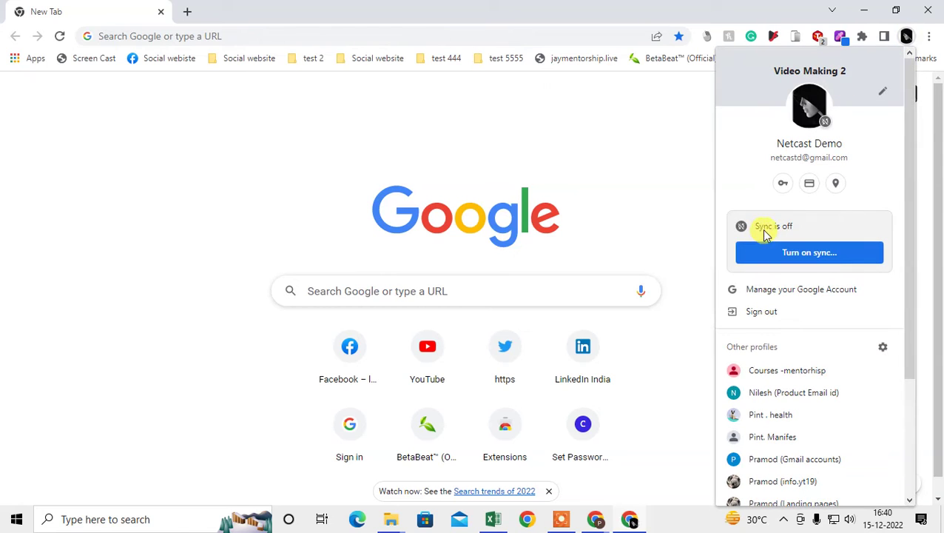
left_click(814, 254)
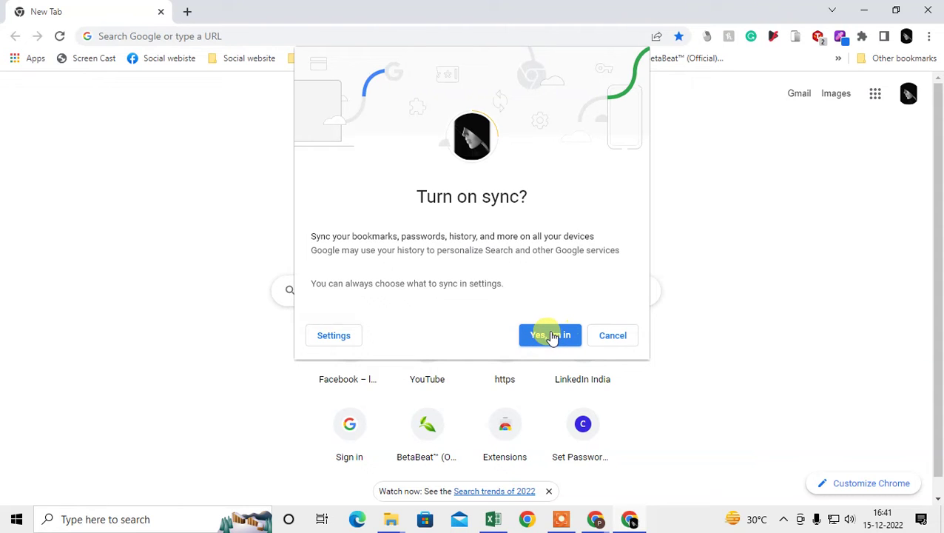
left_click(554, 336)
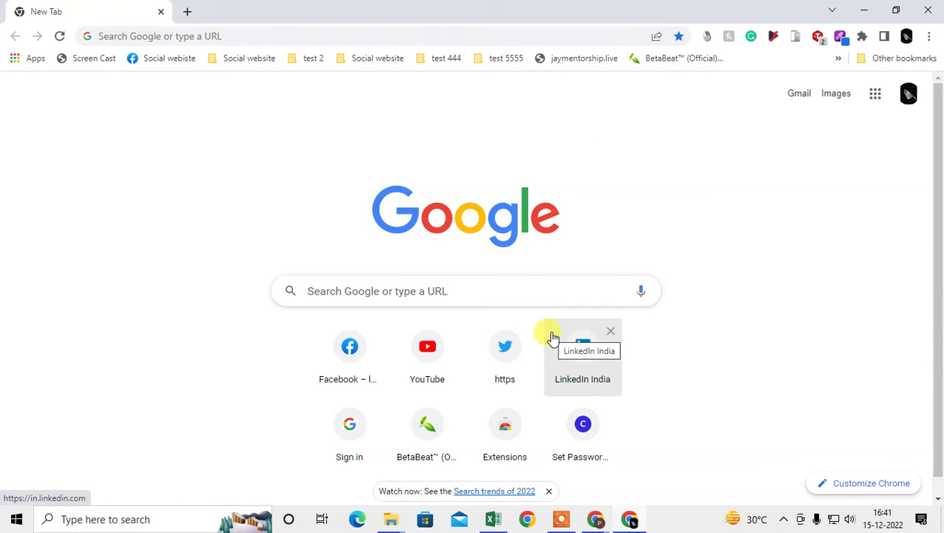
left_click(907, 37)
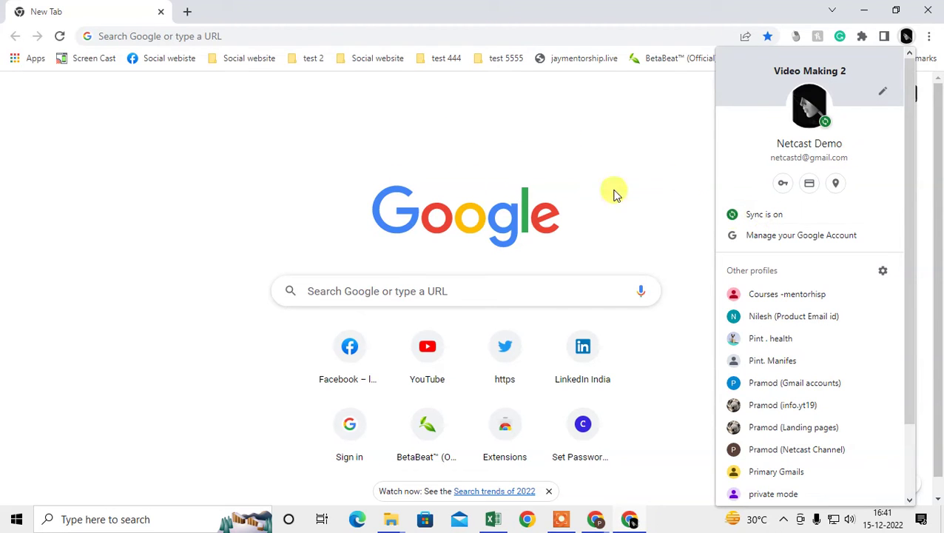
- Open Manage what you sync, with Sync everything selected and History among the synced types
left_click(761, 223)
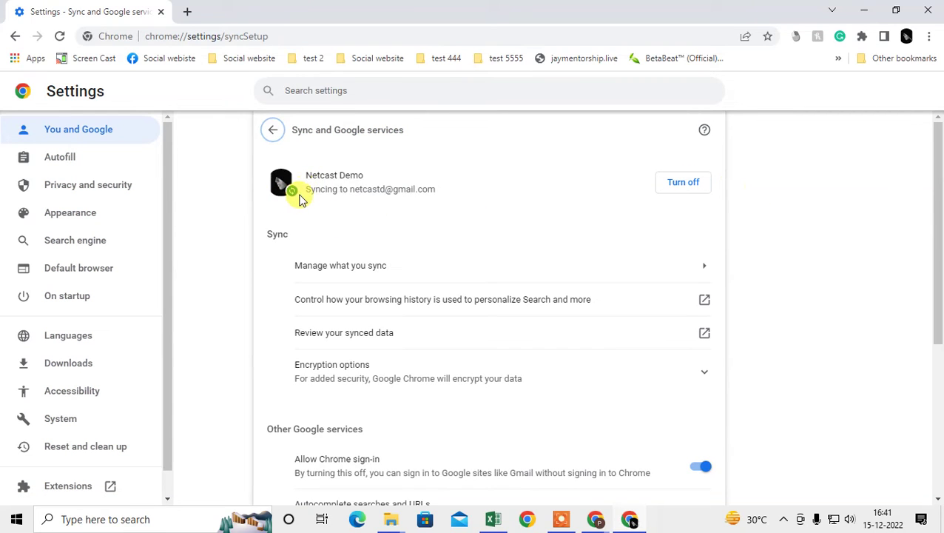
scroll(439, 273, "down", 1)
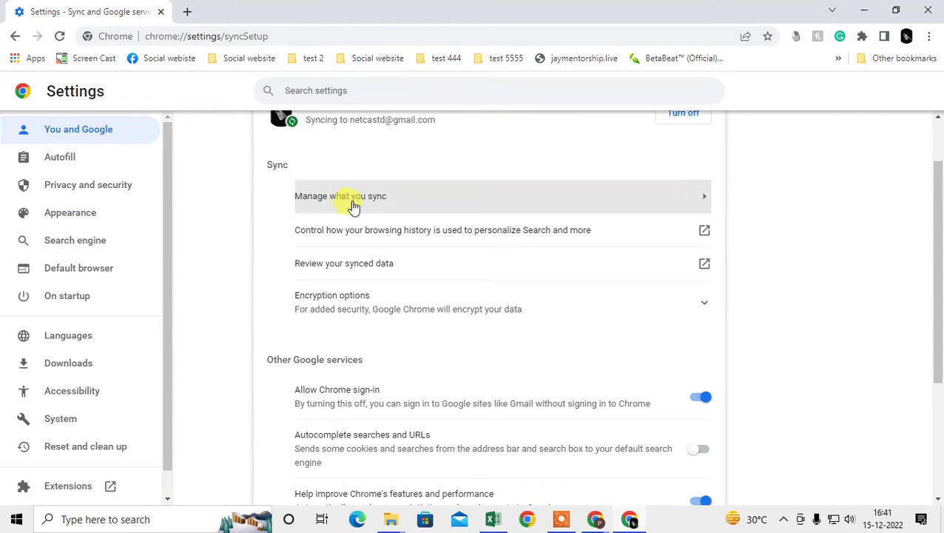
left_click(406, 203)
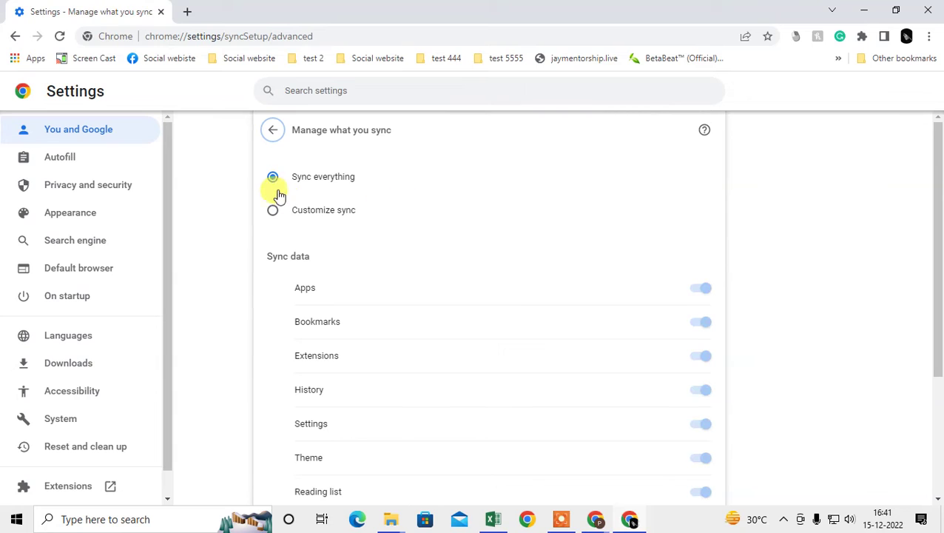
left_click_drag(296, 179, 356, 181)
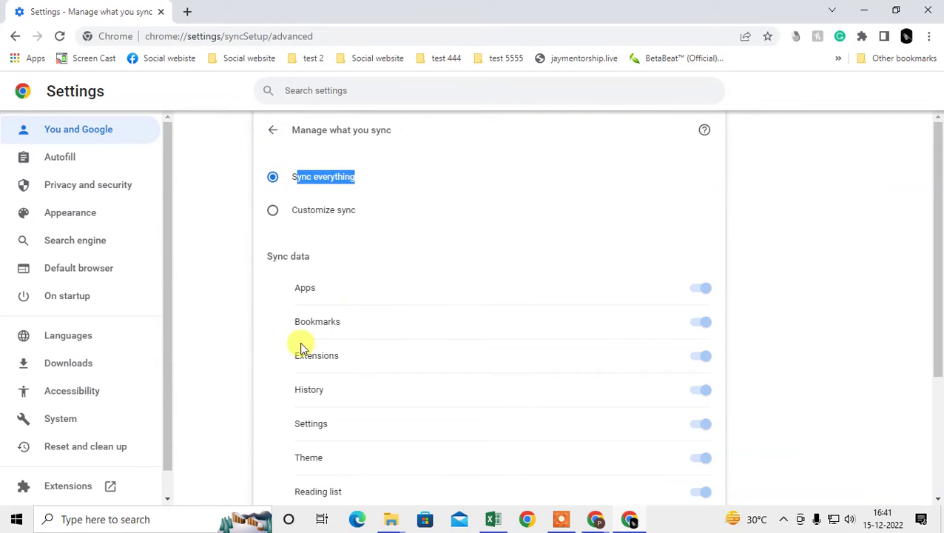
scroll(358, 348, "down", 1)
double_click(319, 322)
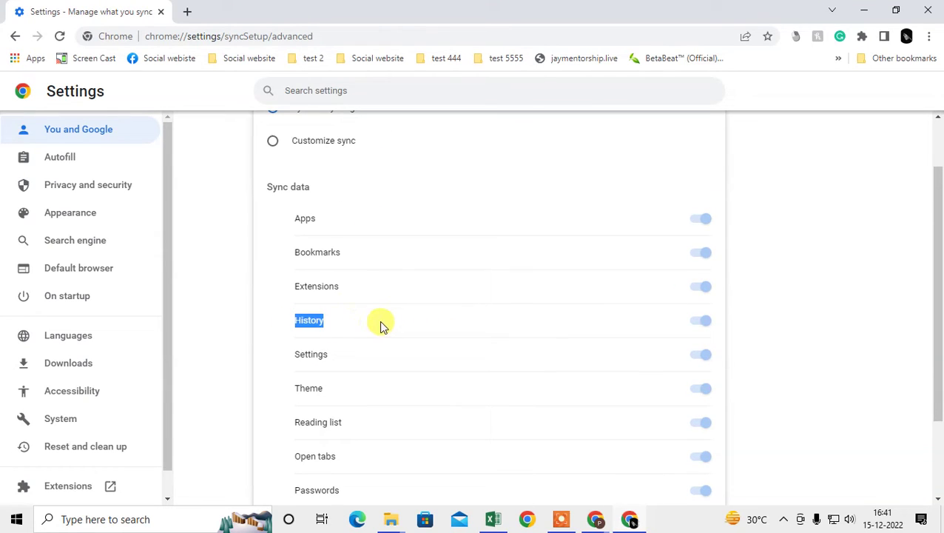
scroll(348, 281, "up", 1)
- Switch to Customize sync and turn off Apps, Bookmarks, Extensions and Settings
left_click(276, 214)
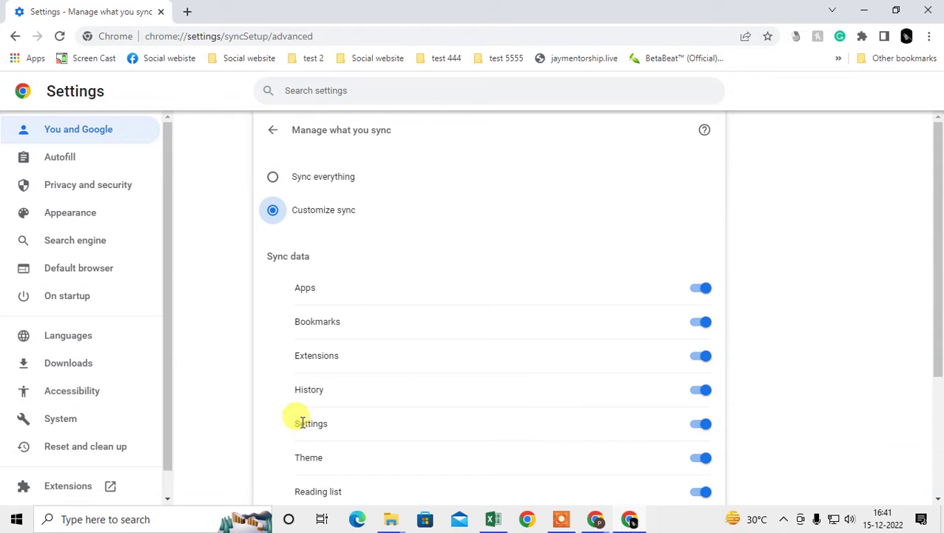
left_click(700, 323)
left_click(700, 357)
left_click(701, 392)
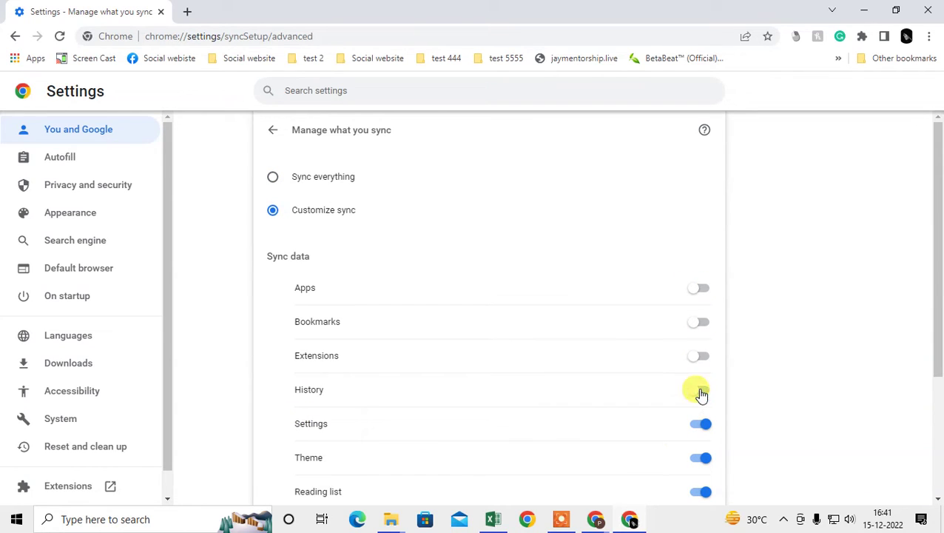
left_click(701, 427)
scroll(713, 461, "down", 3)
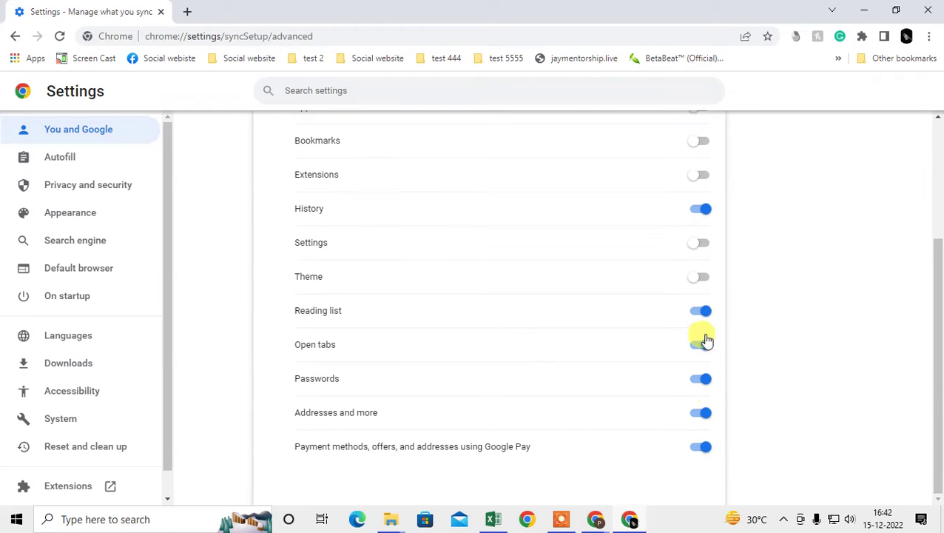
scroll(699, 278, "up", 1)
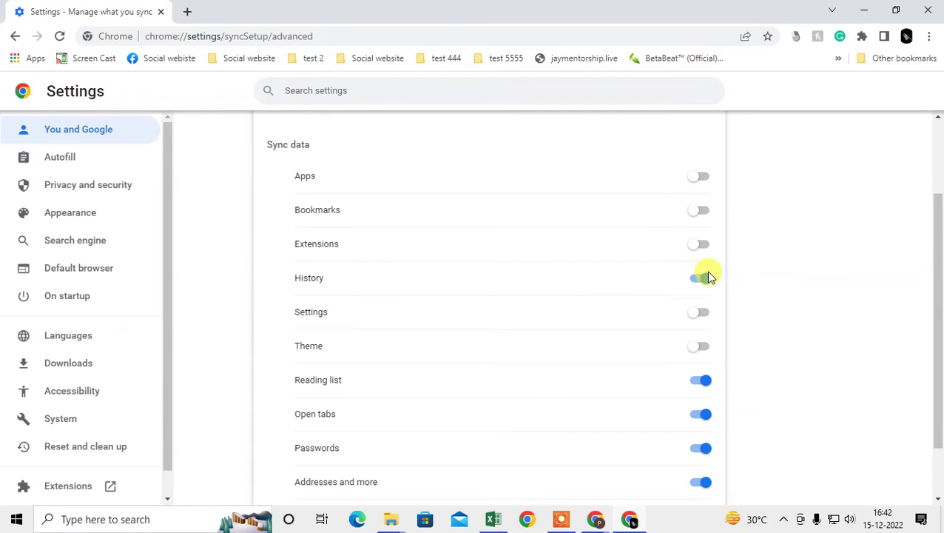
left_click(703, 213)
scroll(471, 310, "up", 2)
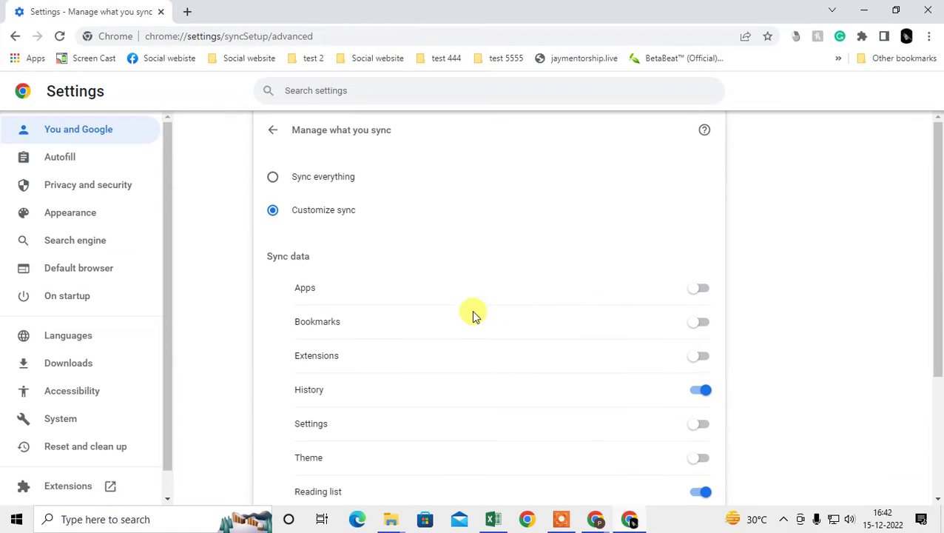
- Restore Sync everything and go back to the Sync and Google services page
left_click(272, 178)
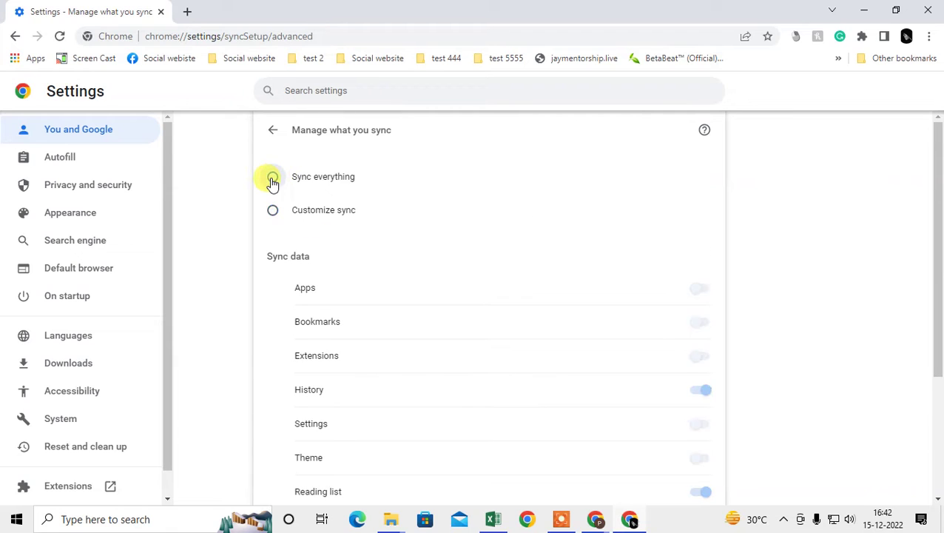
left_click(273, 130)
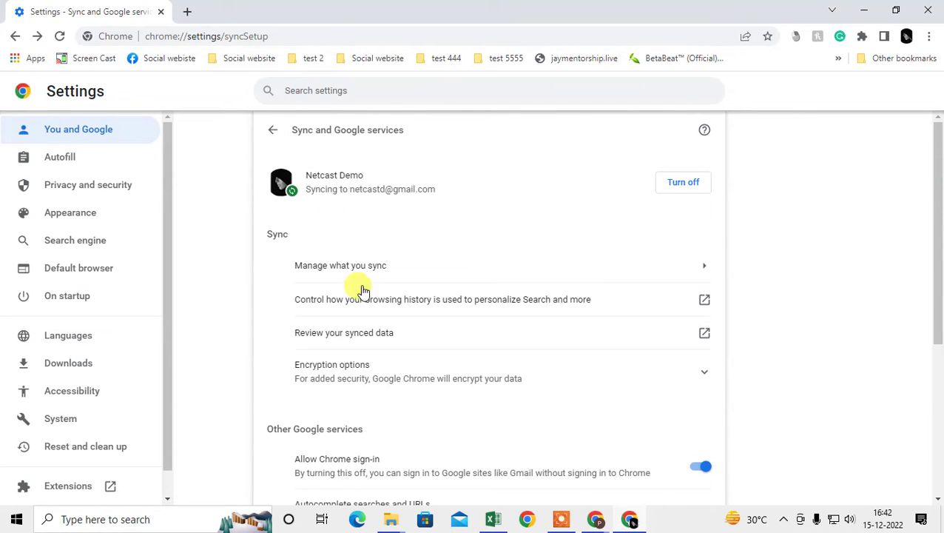
scroll(472, 376, "down", 3)
scroll(472, 377, "up", 1)
scroll(472, 376, "up", 2)
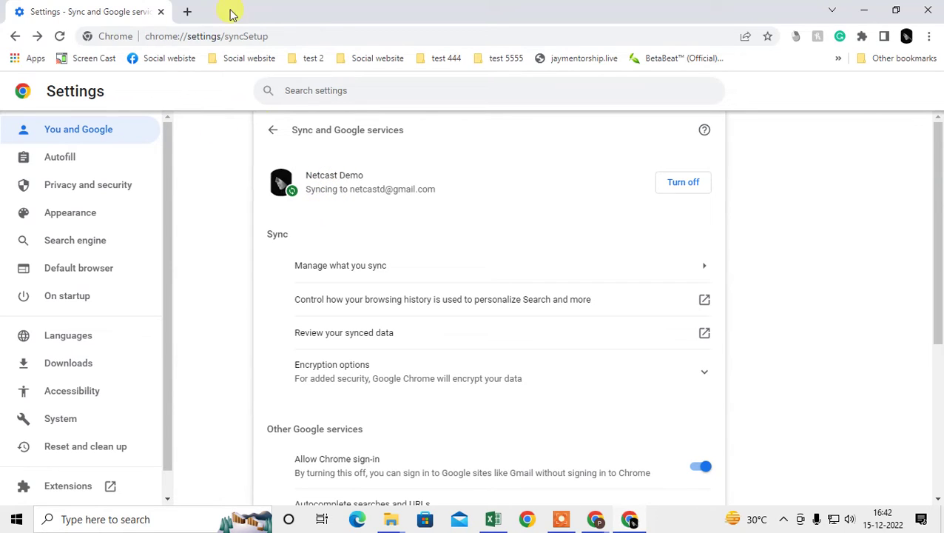
- Open a new tab, check the account panel and profile menu, then close that tab
left_click(189, 11)
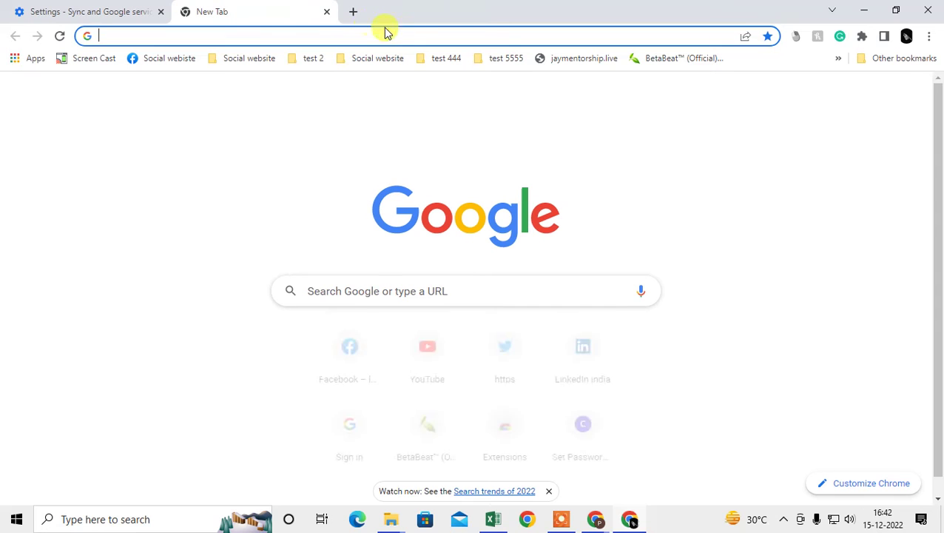
left_click(909, 94)
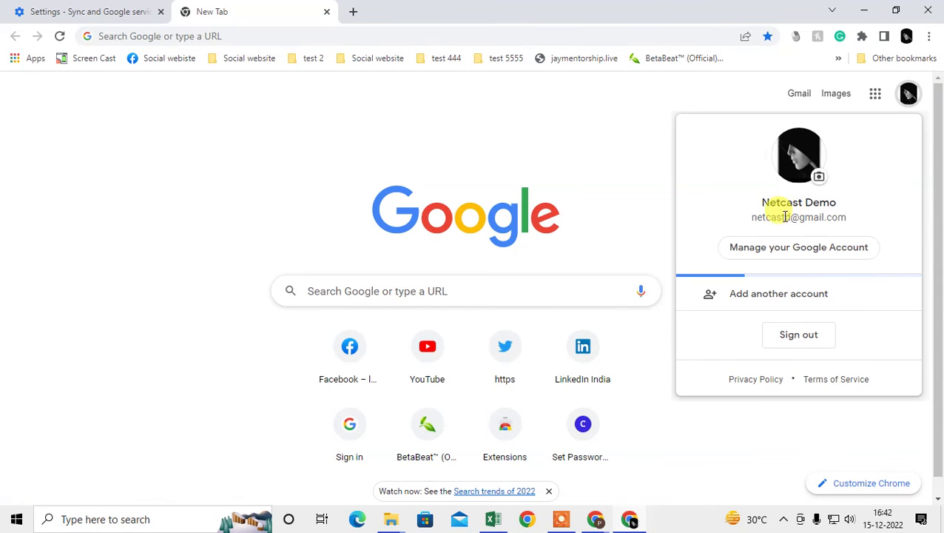
left_click(907, 36)
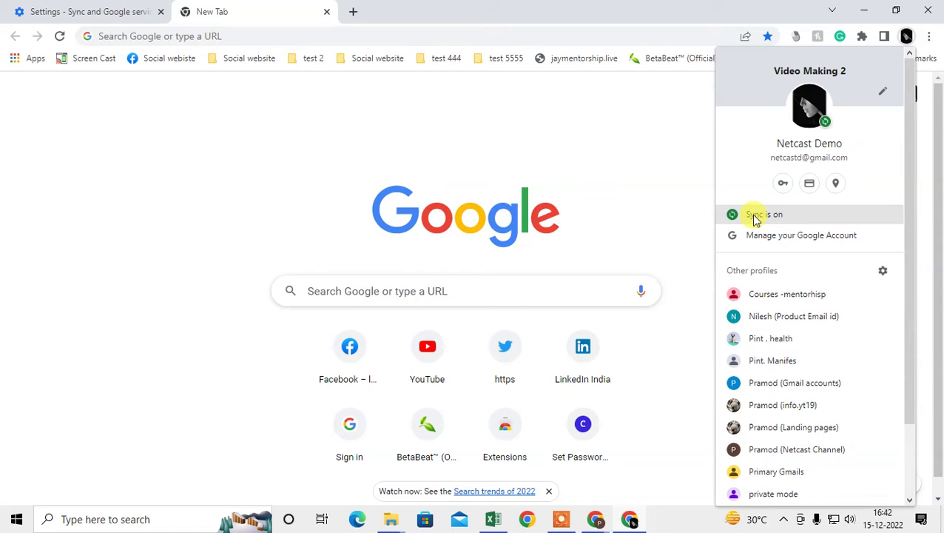
left_click(564, 140)
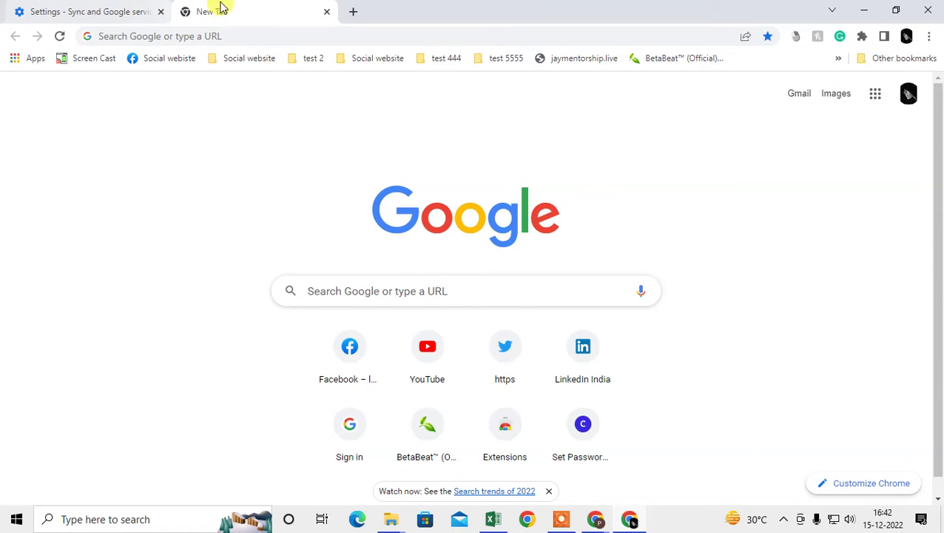
left_click(148, 9)
left_click(219, 9)
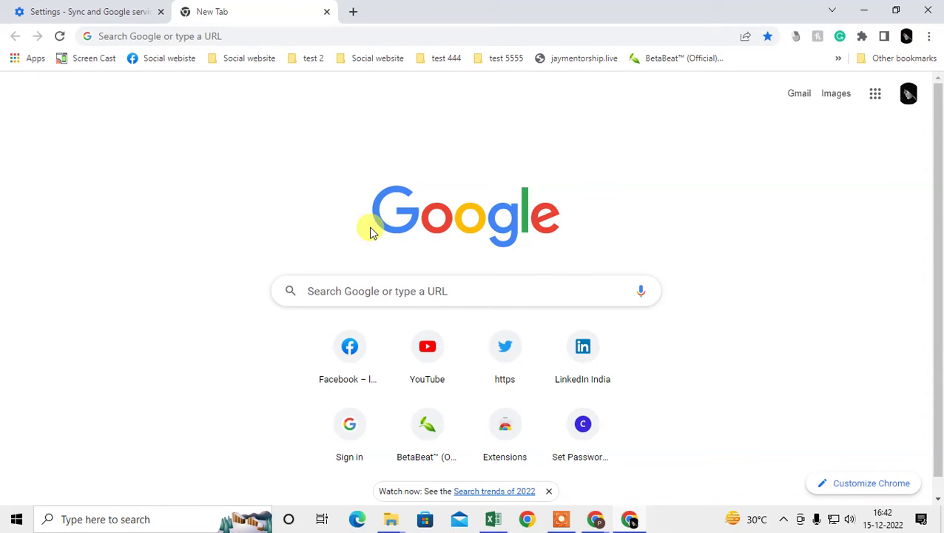
left_click(327, 11)
- Turn off sync and personalization, pick the demo account to sign in, and open a new tab
left_click(906, 35)
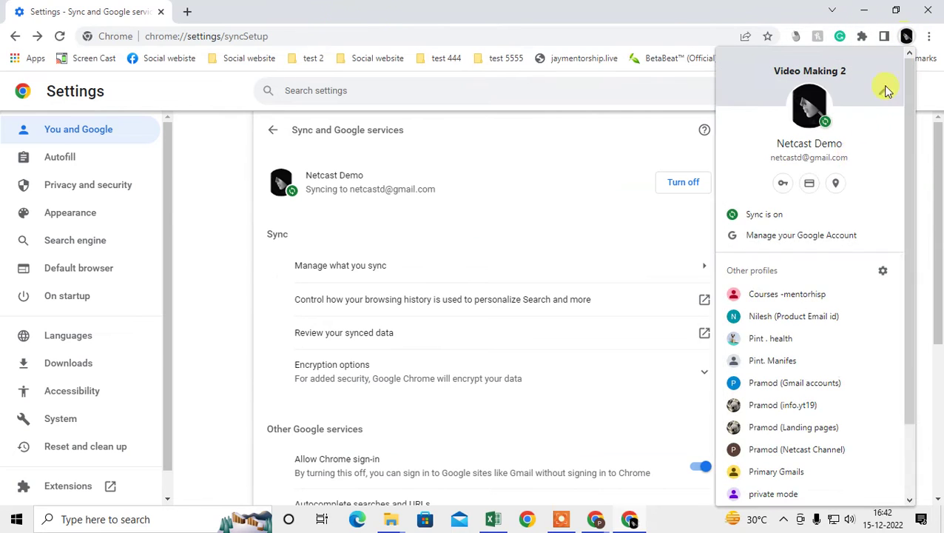
left_click(766, 215)
left_click(683, 183)
left_click(613, 313)
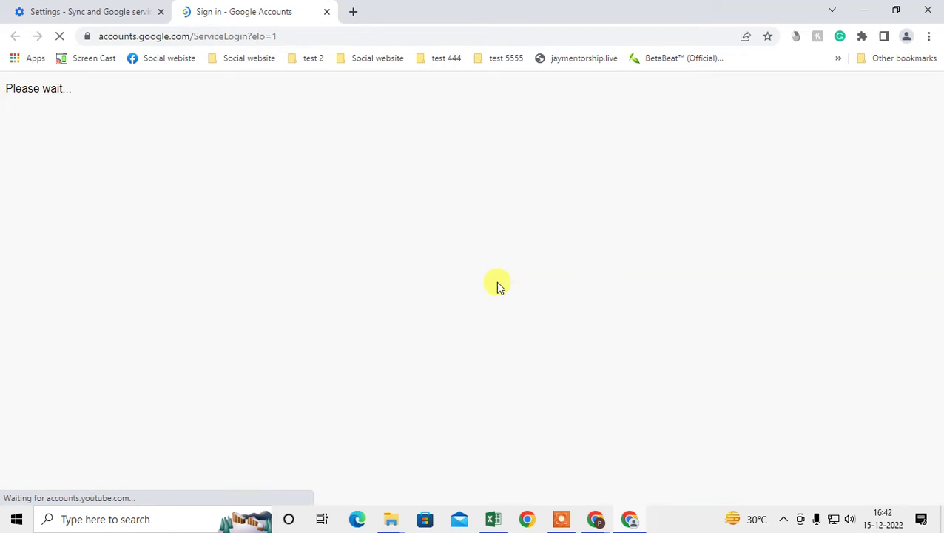
left_click(447, 237)
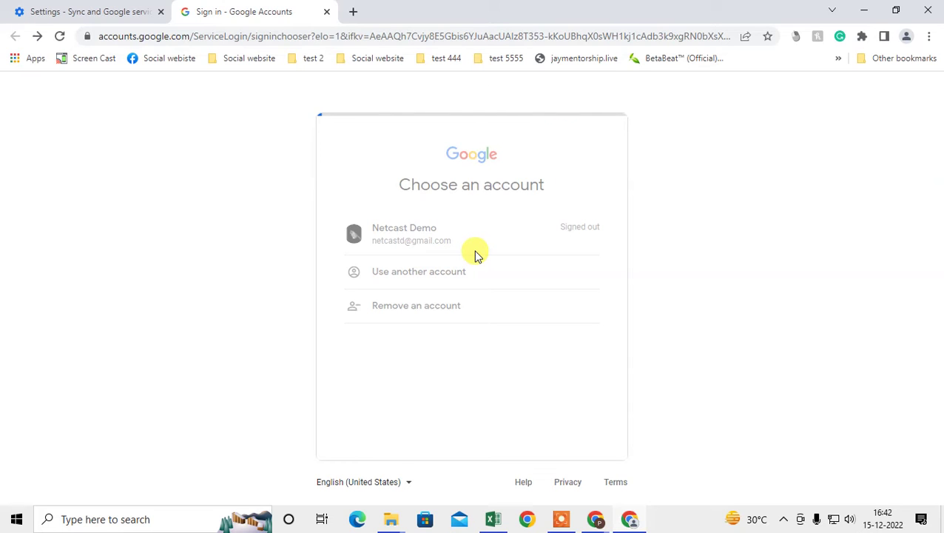
left_click(129, 15)
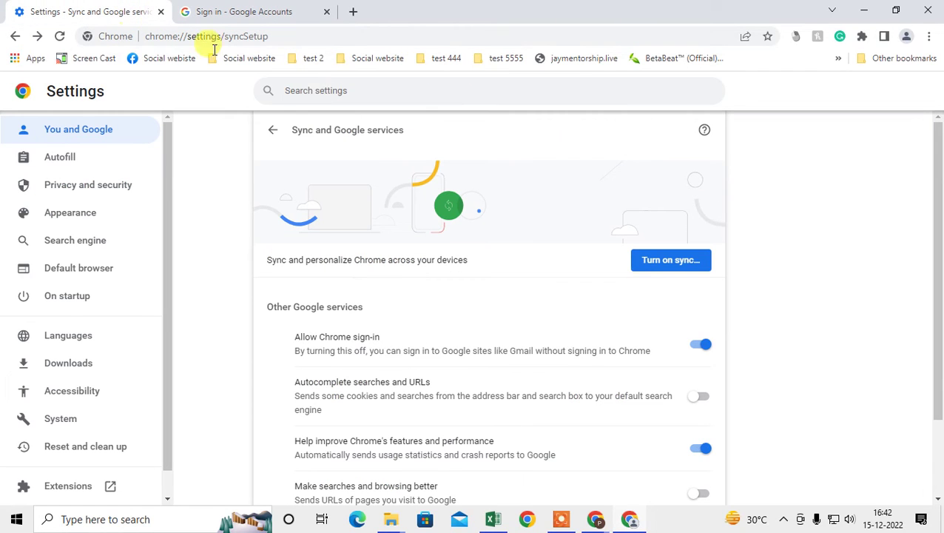
left_click(354, 12)
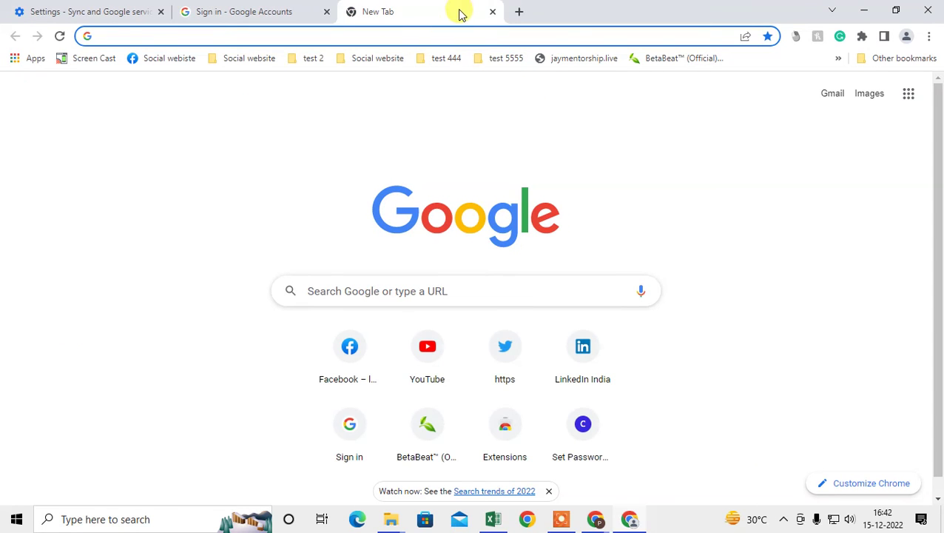
- Open the Extensions page via More tools, then open the Chrome Web Store from its side menu
left_click(929, 36)
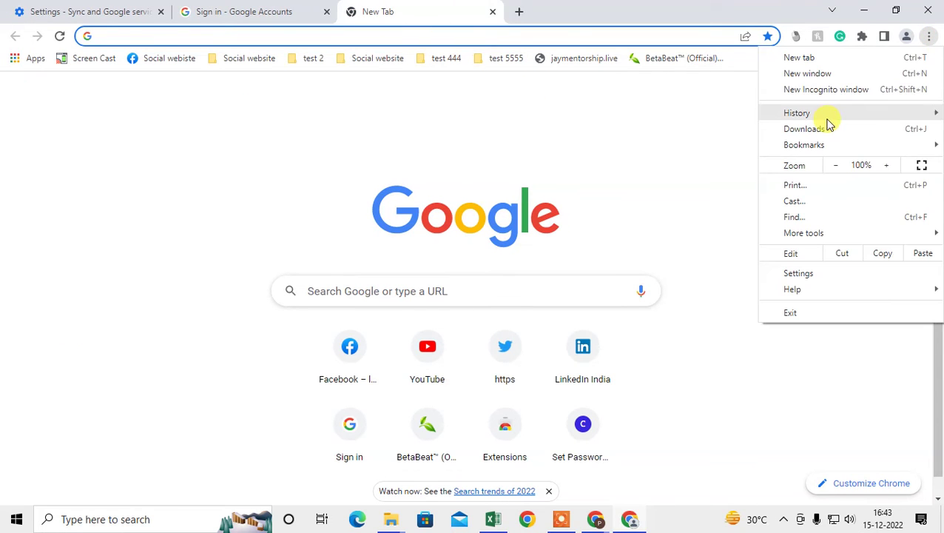
mouse_move(821, 236)
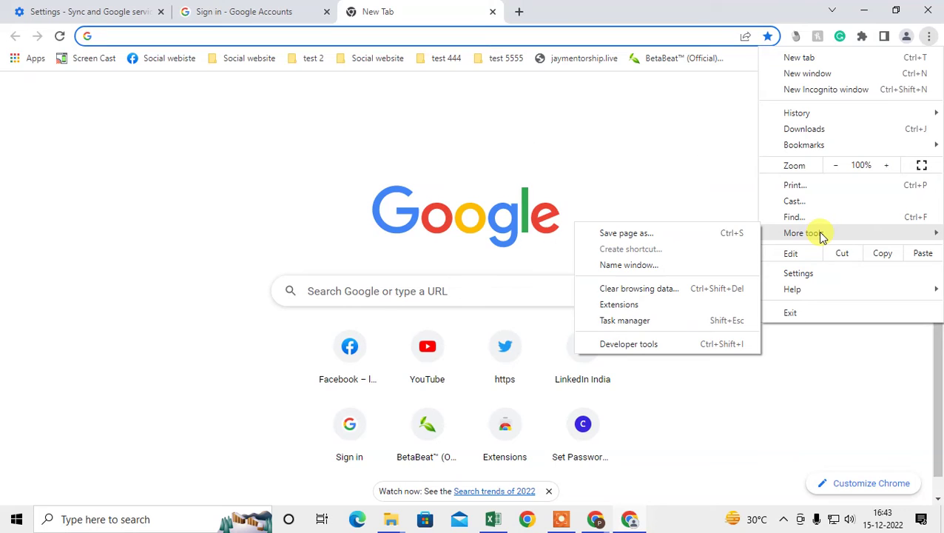
left_click(619, 305)
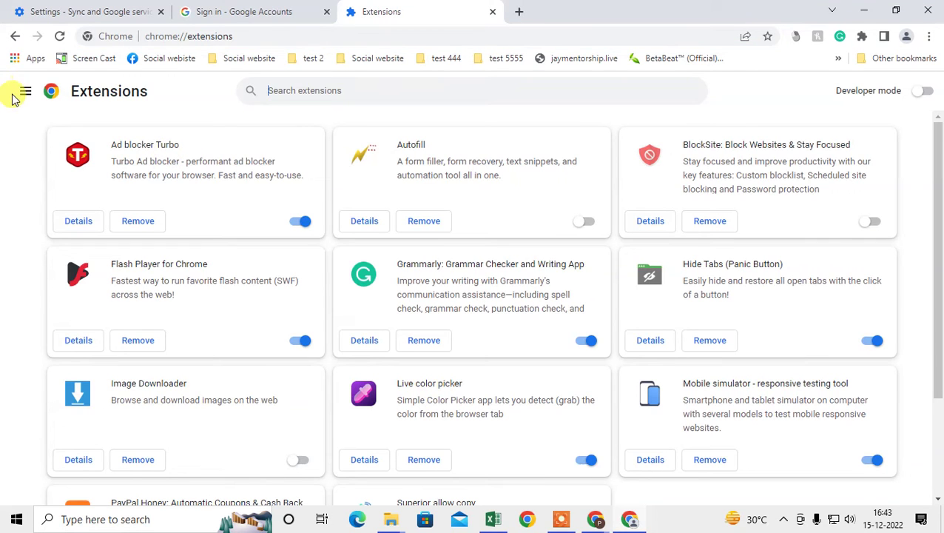
left_click(24, 92)
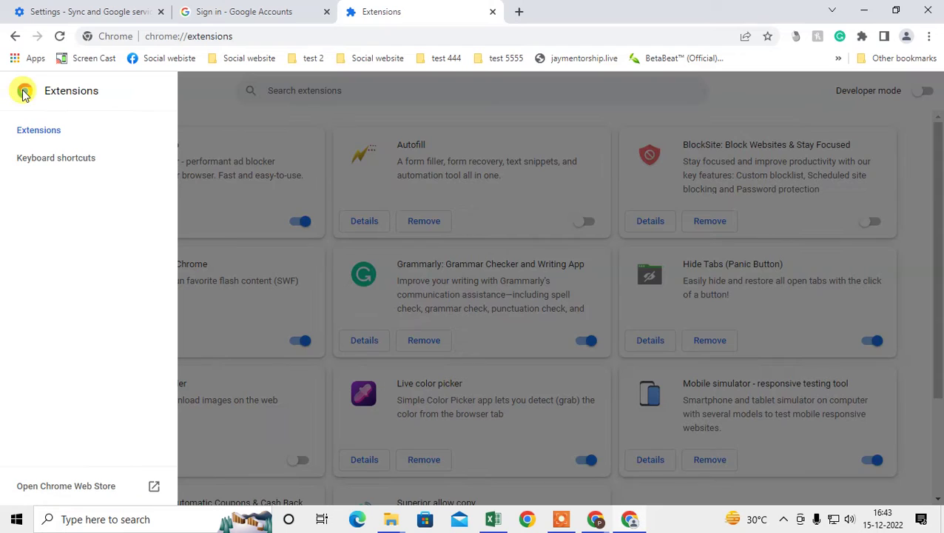
left_click(55, 486)
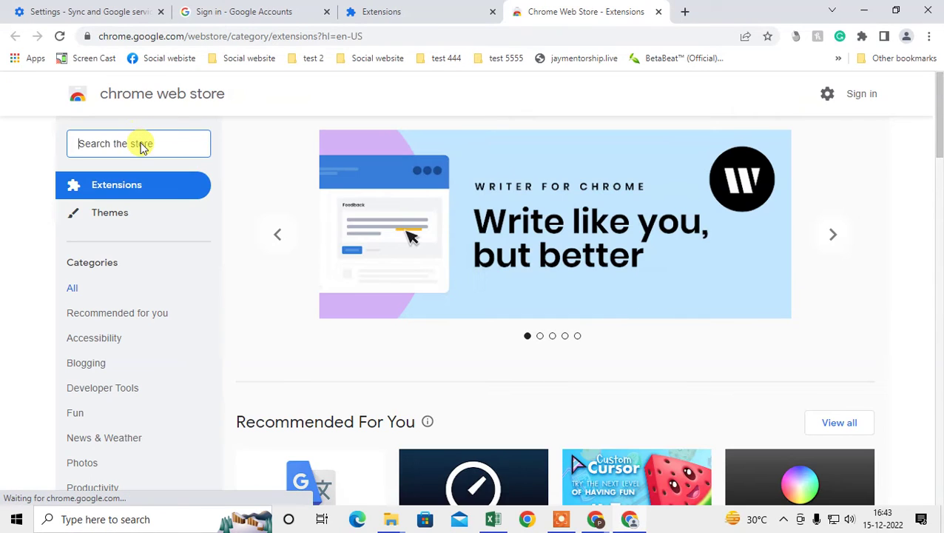
- Search the Web Store for 'export history' and open the Export Chrome History listing
type("export hist")
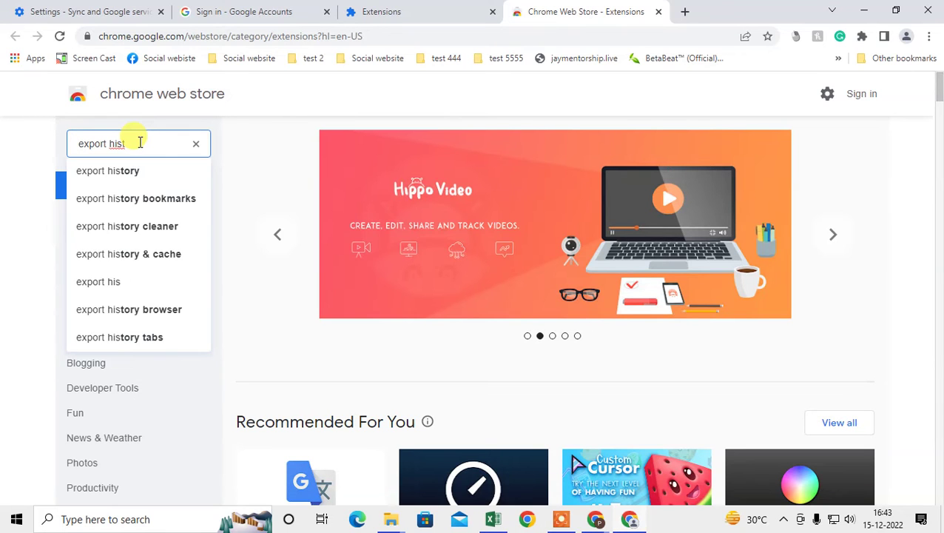
left_click(148, 171)
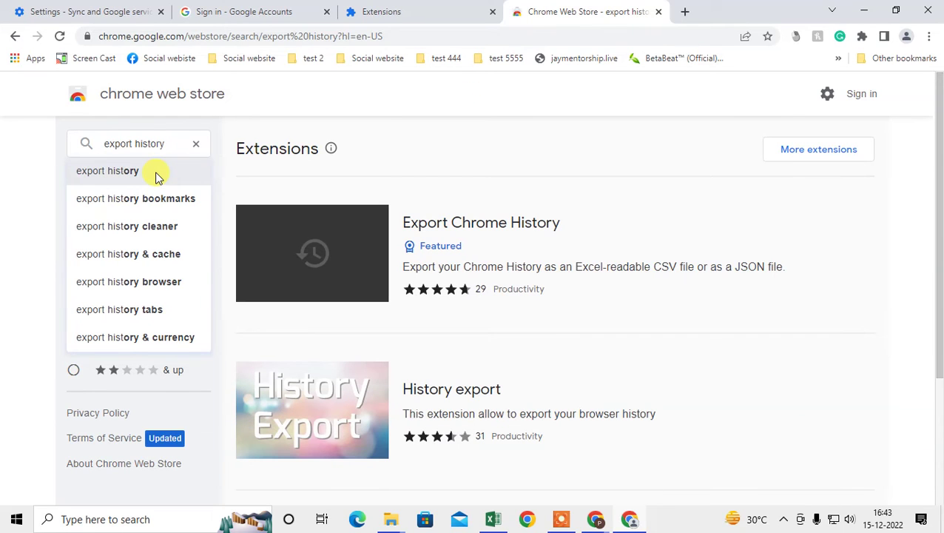
scroll(333, 204, "down", 2)
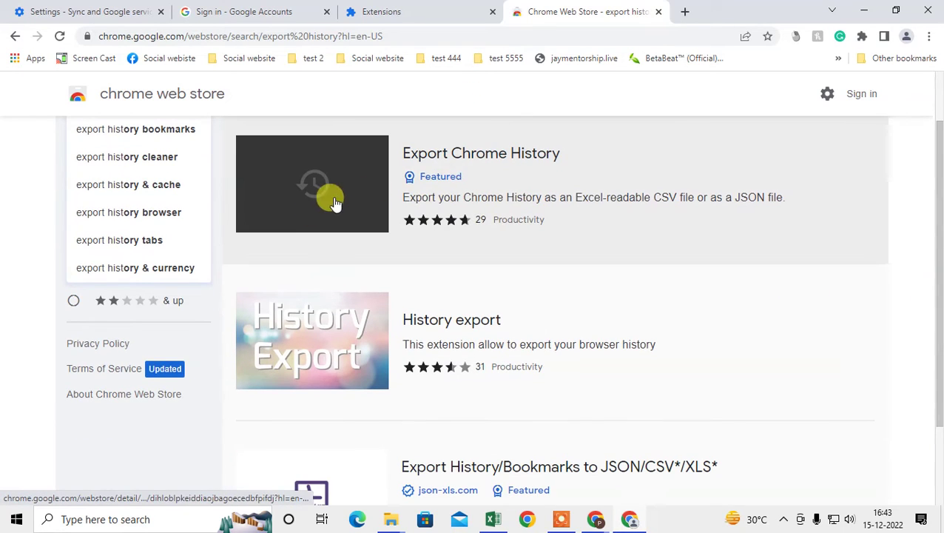
scroll(713, 284, "down", 3)
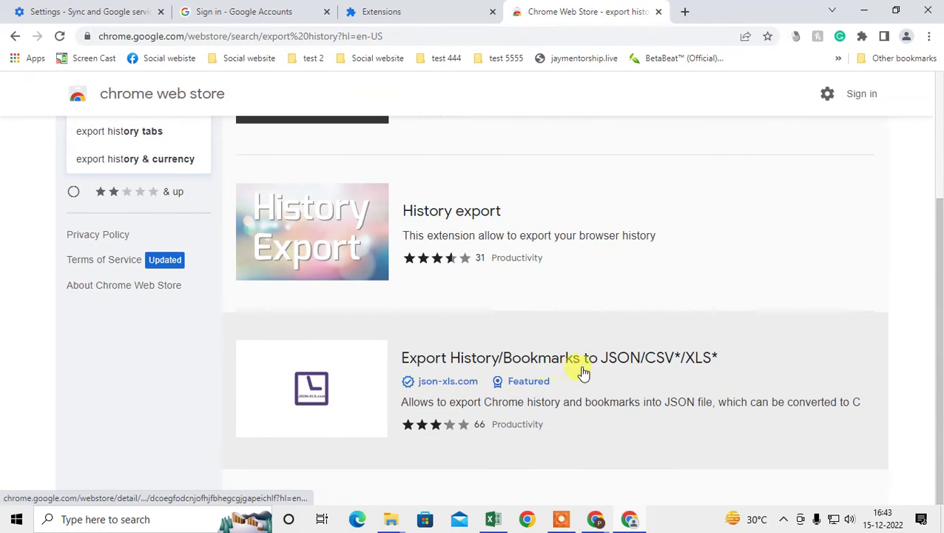
scroll(681, 382, "up", 3)
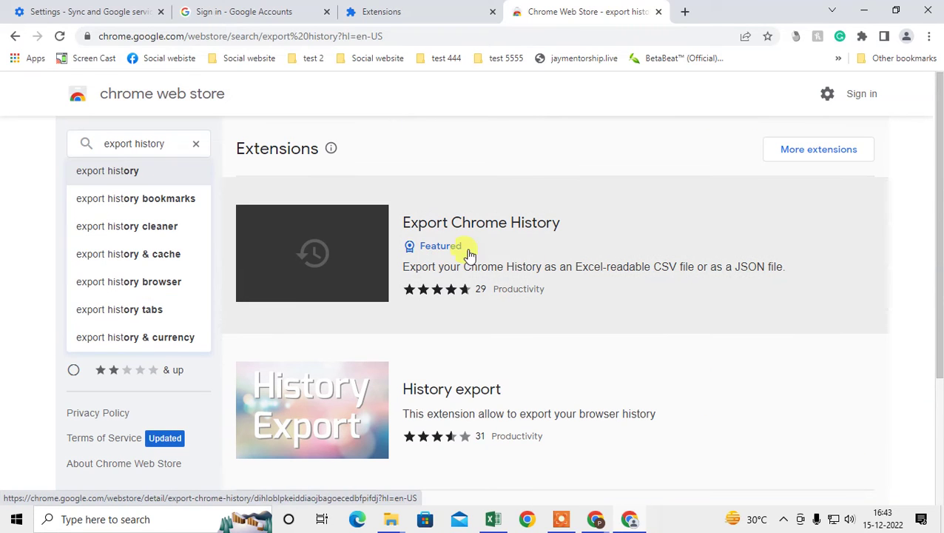
left_click(533, 252)
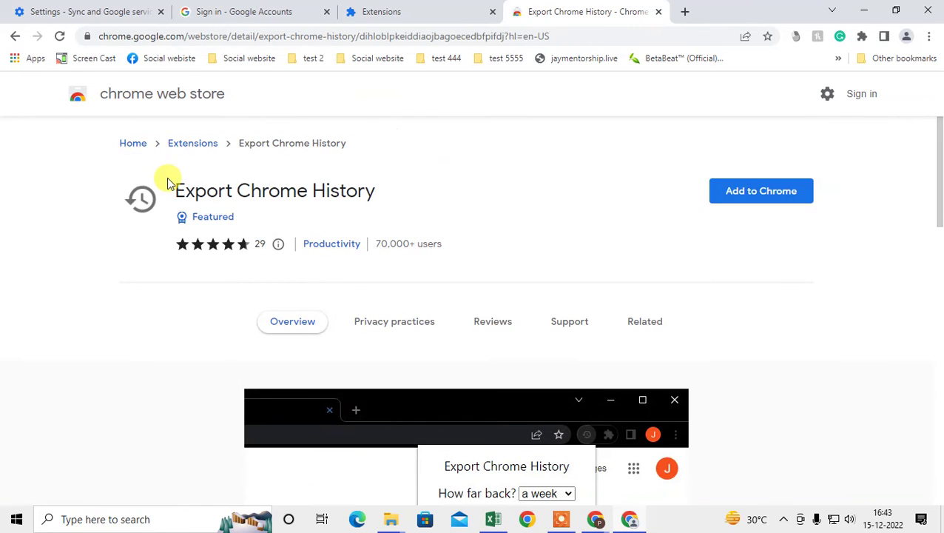
- Add Export Chrome History to Chrome and return to the Google sign-in tab
left_click_drag(169, 191, 564, 197)
scroll(731, 289, "down", 2)
scroll(702, 287, "up", 2)
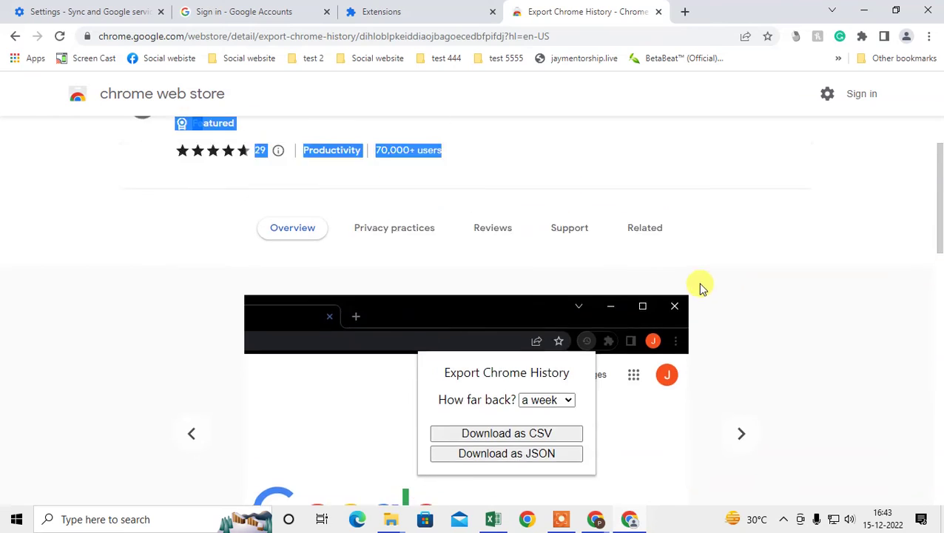
left_click(755, 207)
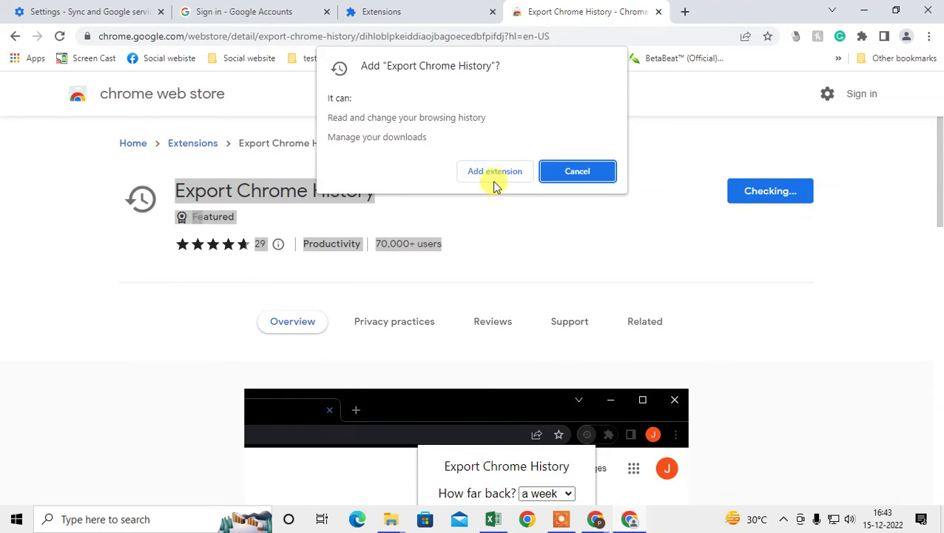
left_click(496, 173)
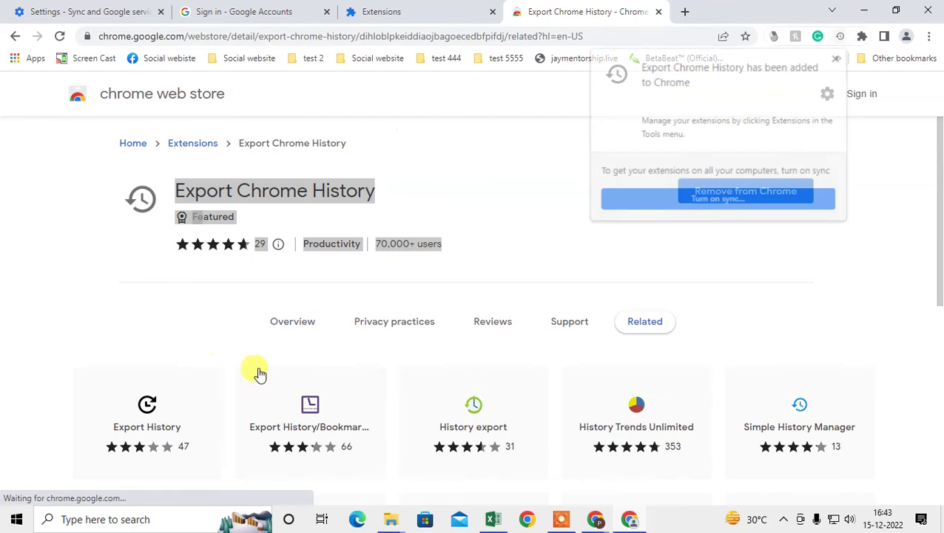
left_click(235, 9)
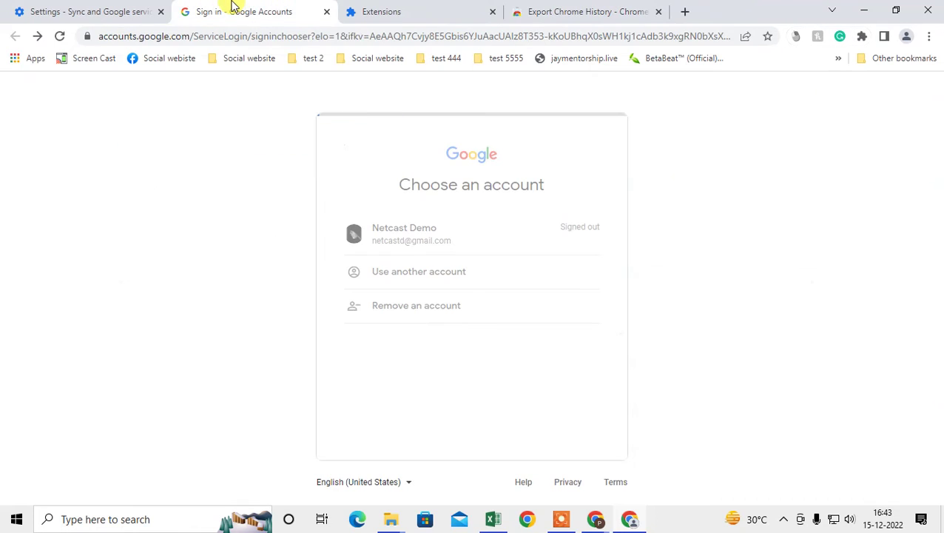
- In a new tab, pin Export Chrome History to the toolbar from the extensions list
left_click(681, 11)
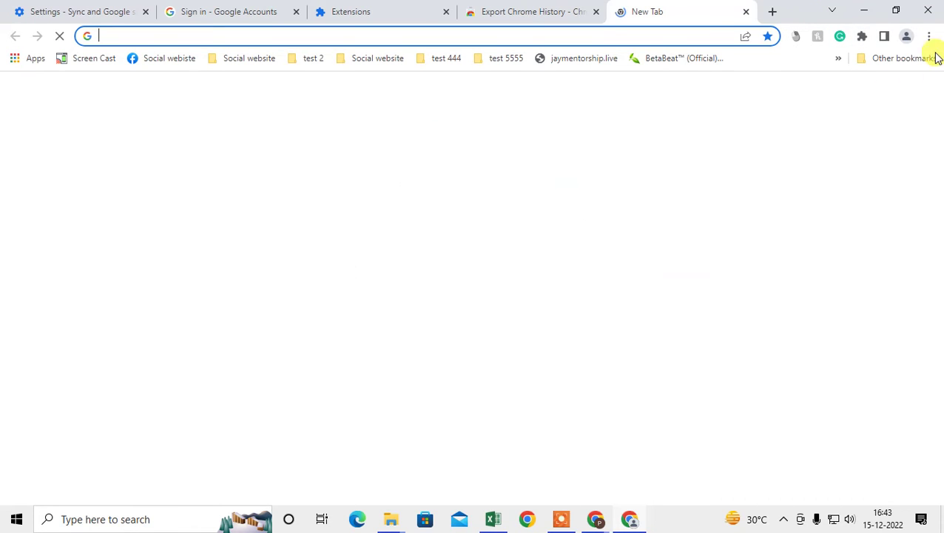
left_click(862, 37)
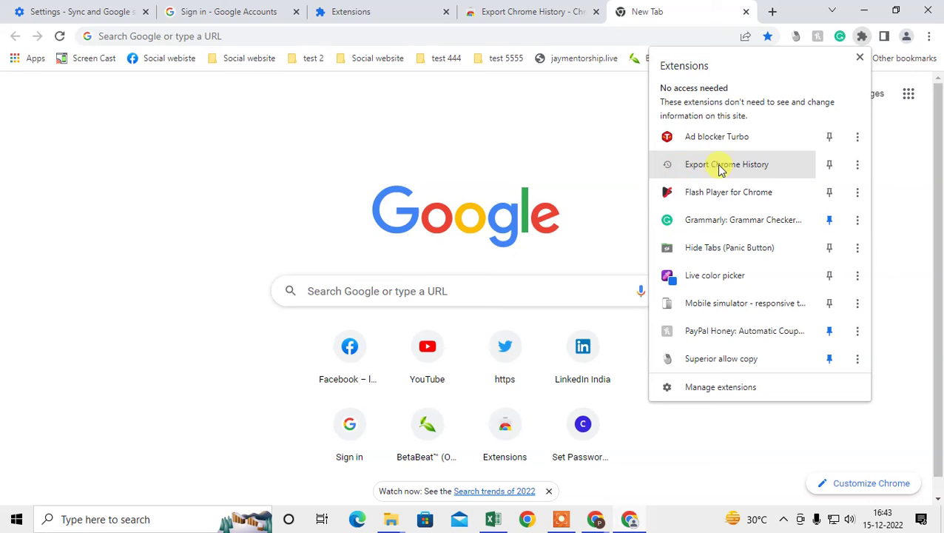
left_click(829, 164)
left_click(608, 87)
- Open the full browsing history page through Menu > History > History and scroll through it
left_click(929, 36)
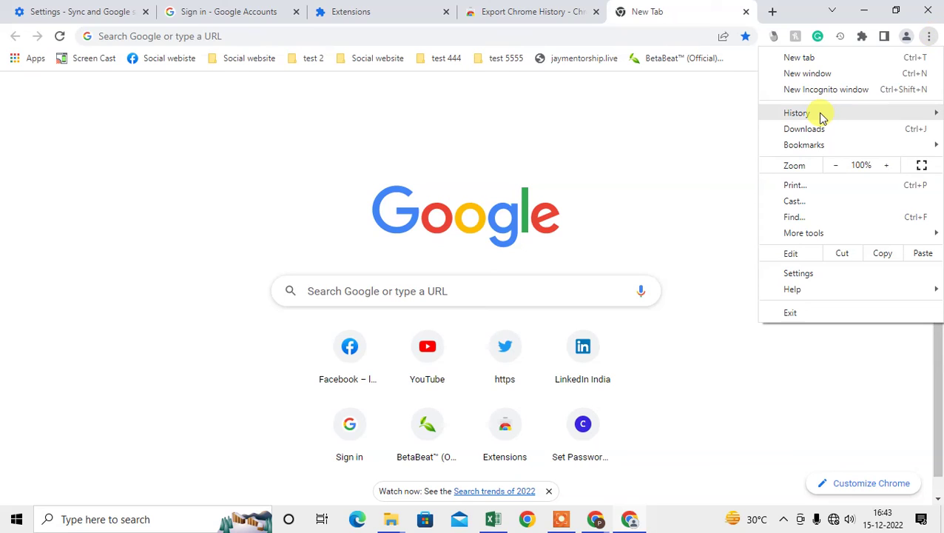
mouse_move(823, 119)
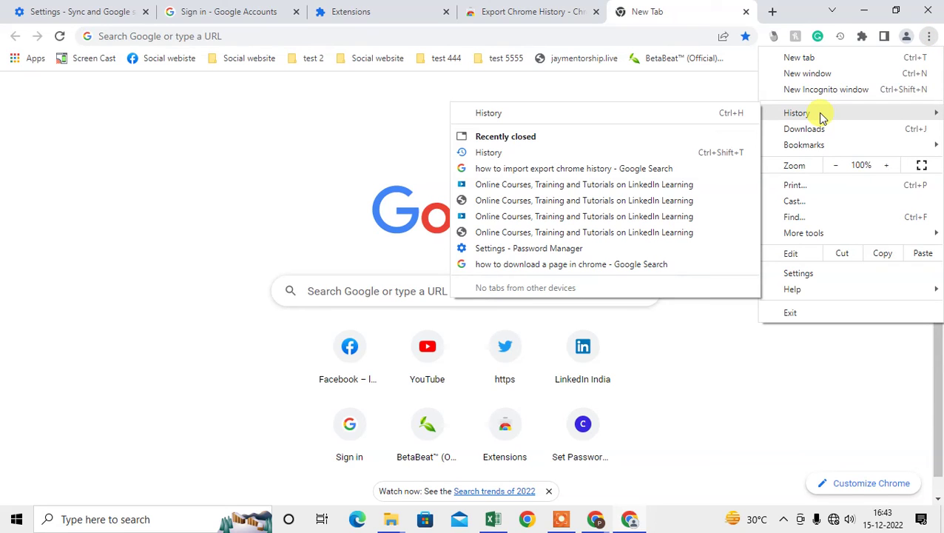
left_click(577, 116)
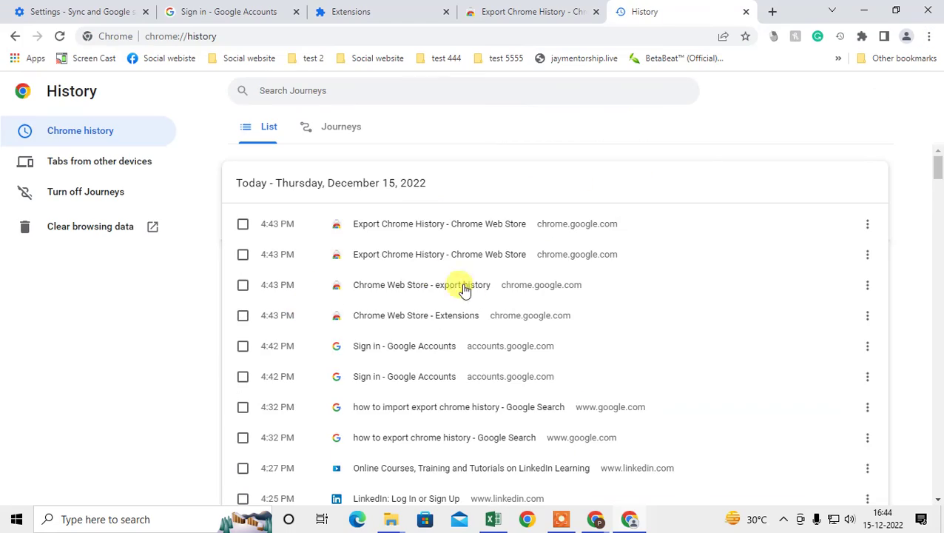
scroll(462, 293, "down", 20)
scroll(459, 294, "up", 5)
scroll(463, 293, "down", 15)
scroll(939, 444, "down", 5)
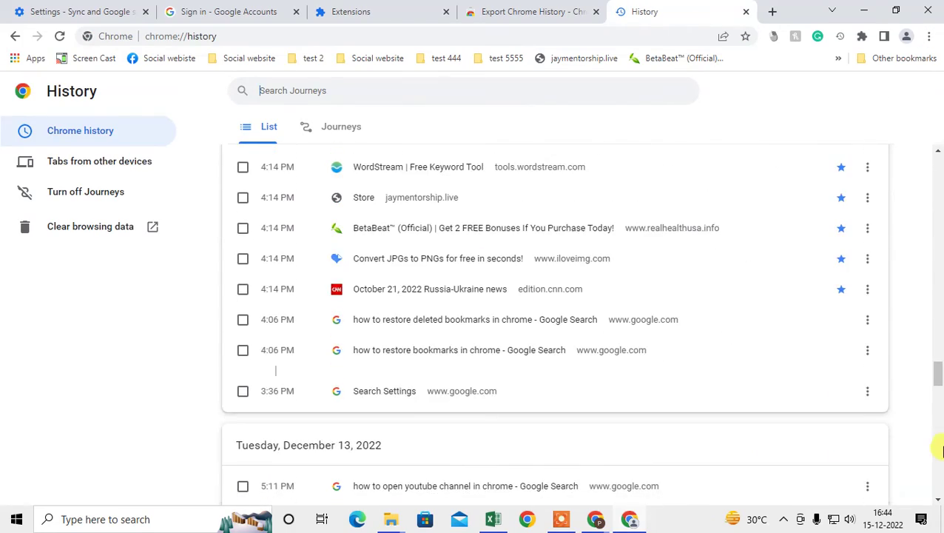
scroll(939, 377, "up", 20)
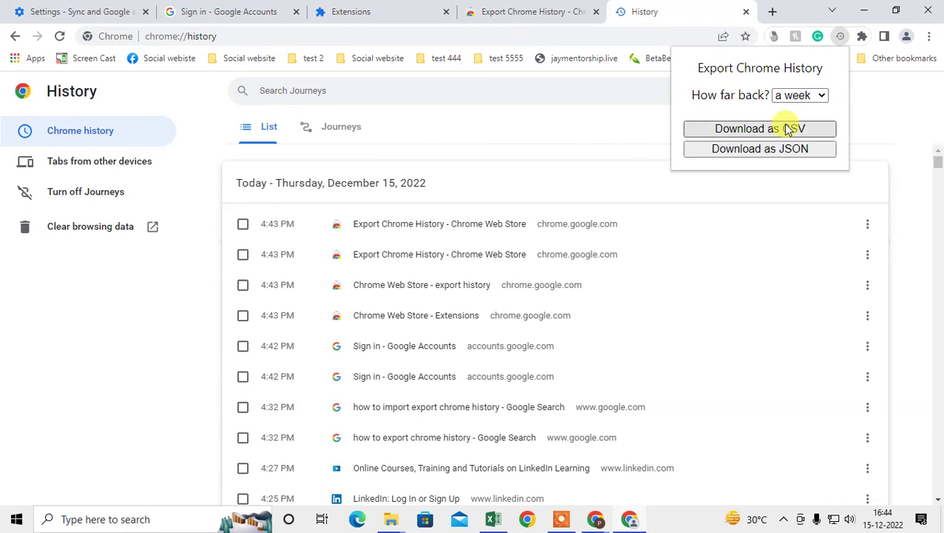
- Set 'How far back?' to forever and download the entire history as CSV
left_click_drag(697, 95, 776, 95)
left_click(810, 94)
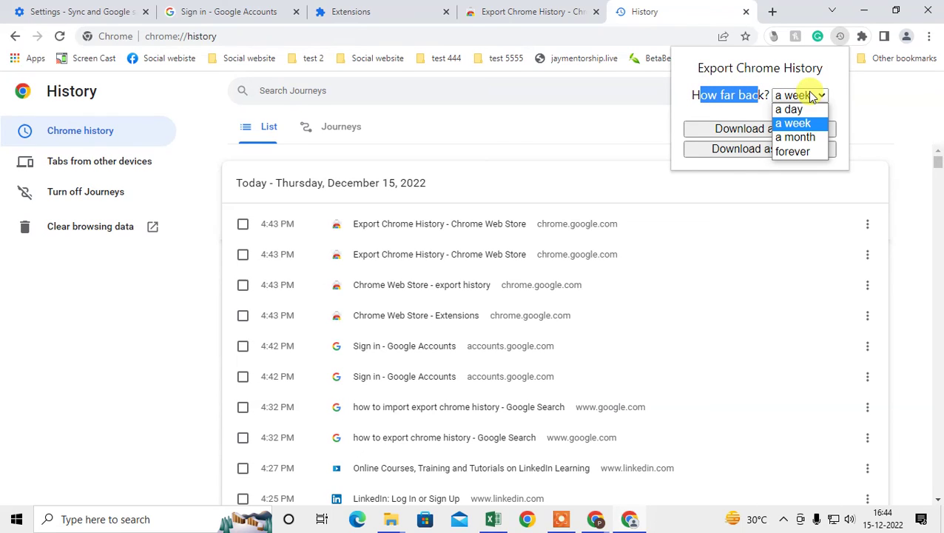
left_click(795, 158)
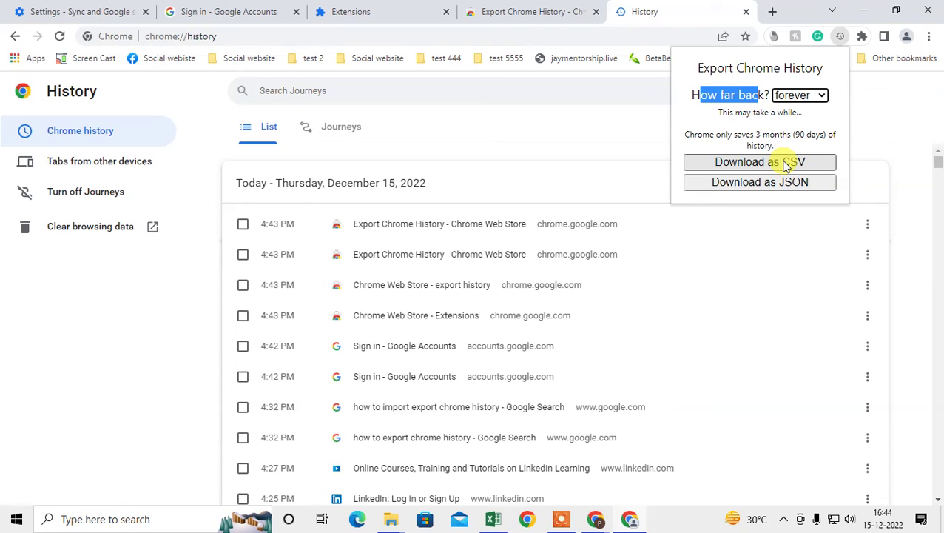
left_click(888, 120)
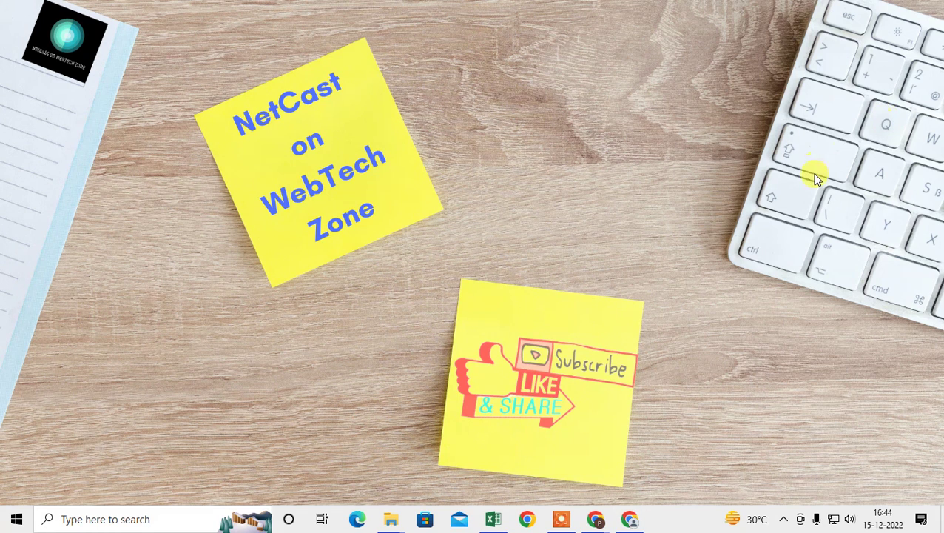